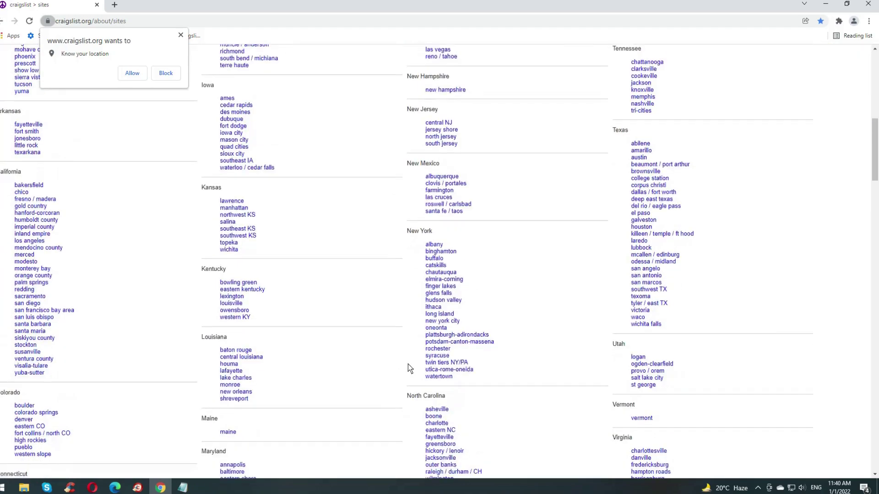
scroll(408, 369, down, 3)
scroll(410, 369, down, 3)
scroll(411, 364, down, 4)
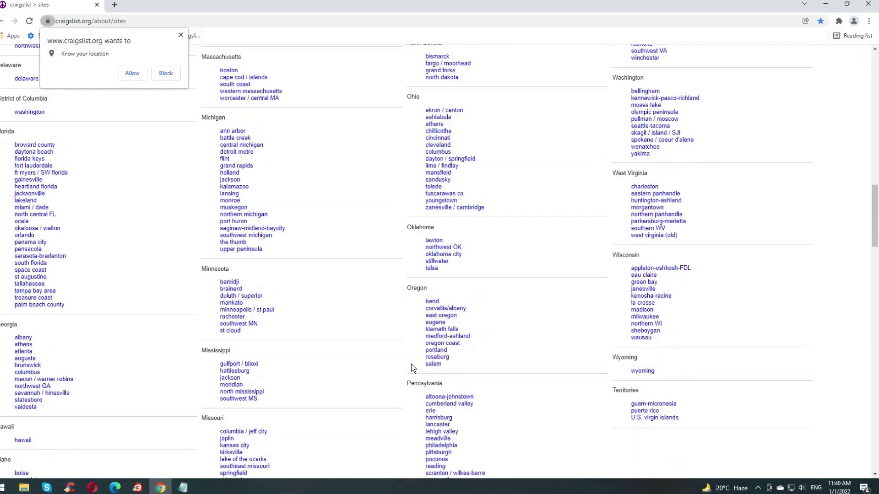
Step: Scroll the city directory down to Oregon and open the Portland, OR site
click(436, 350)
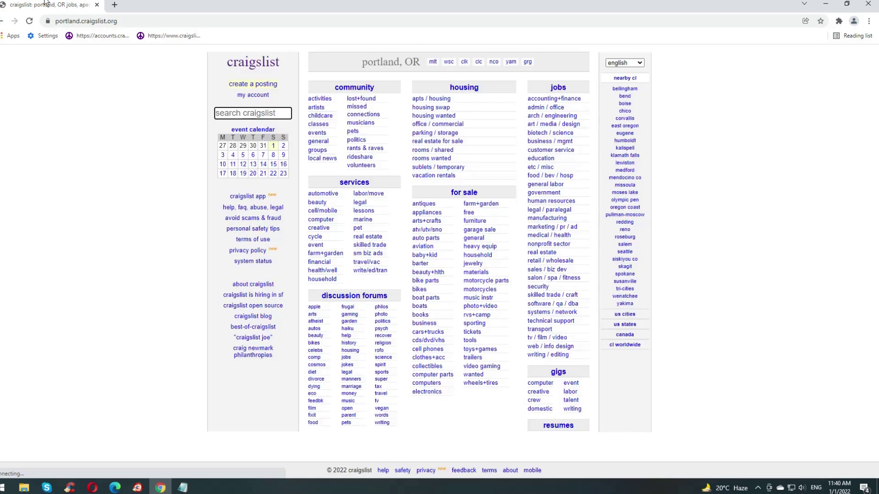
click(137, 488)
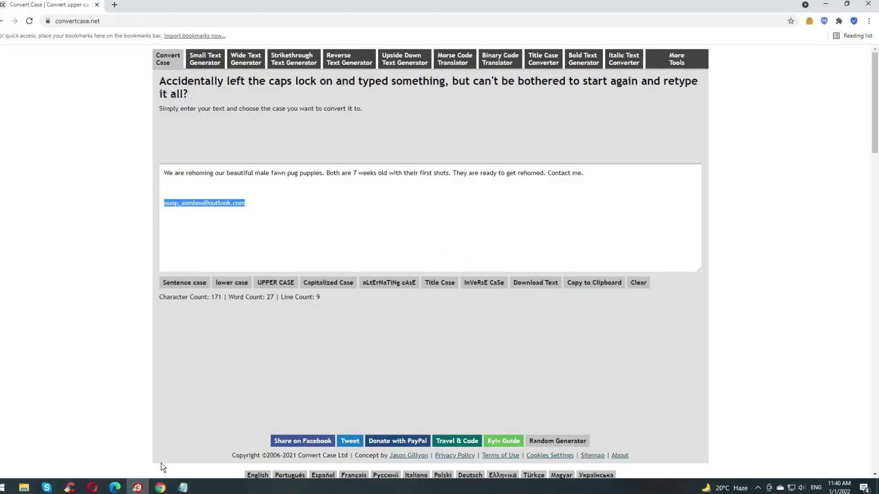
click(160, 488)
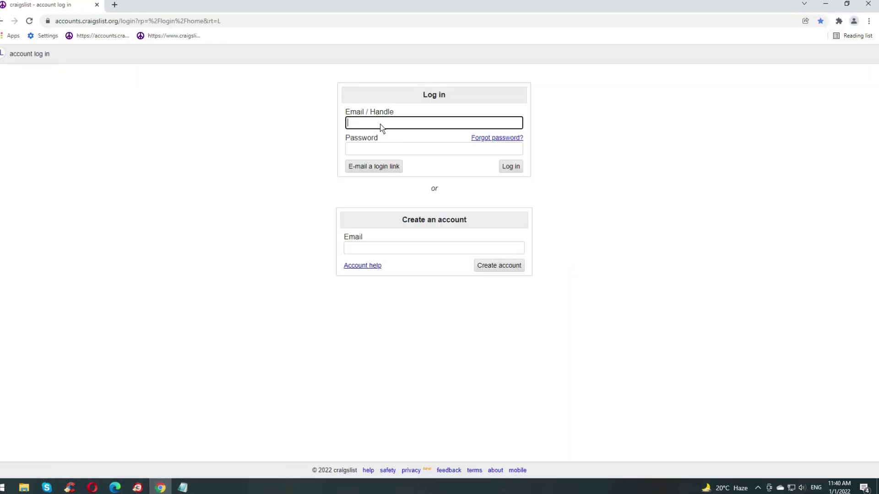
key(ctrl+v)
click(378, 148)
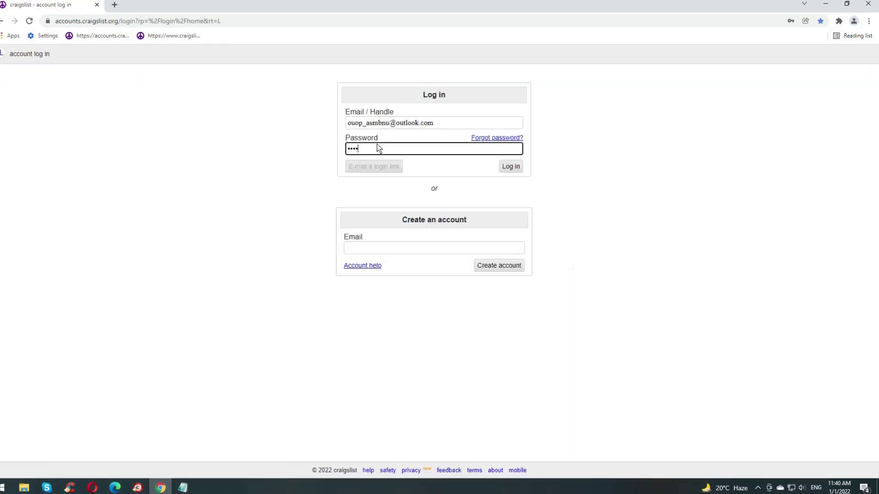
click(501, 168)
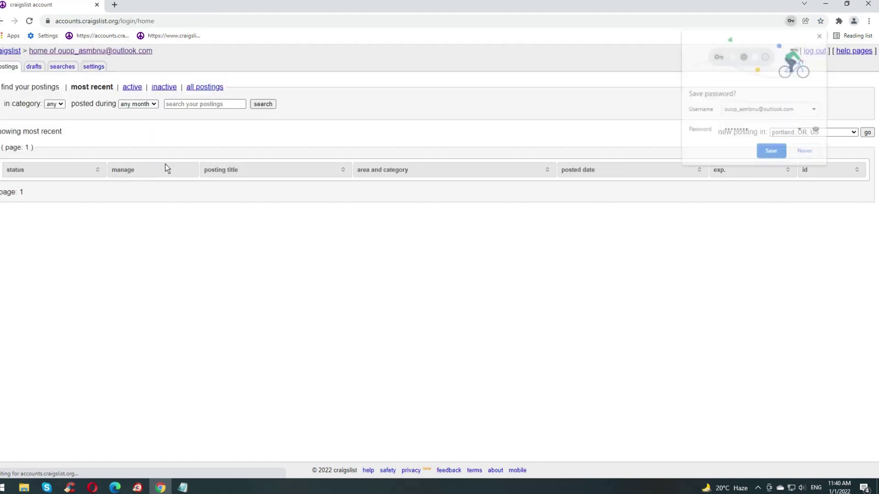
click(807, 154)
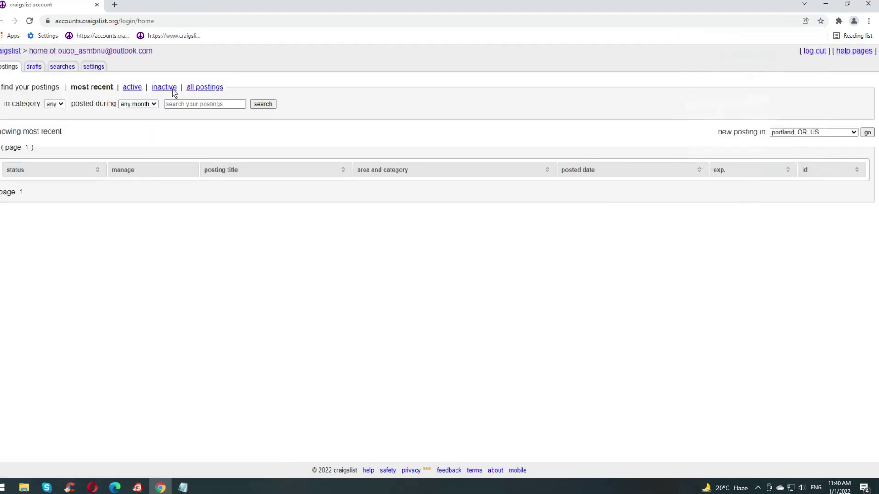
Step: Start a Portland posting in multnomah county under the community pets category
click(869, 134)
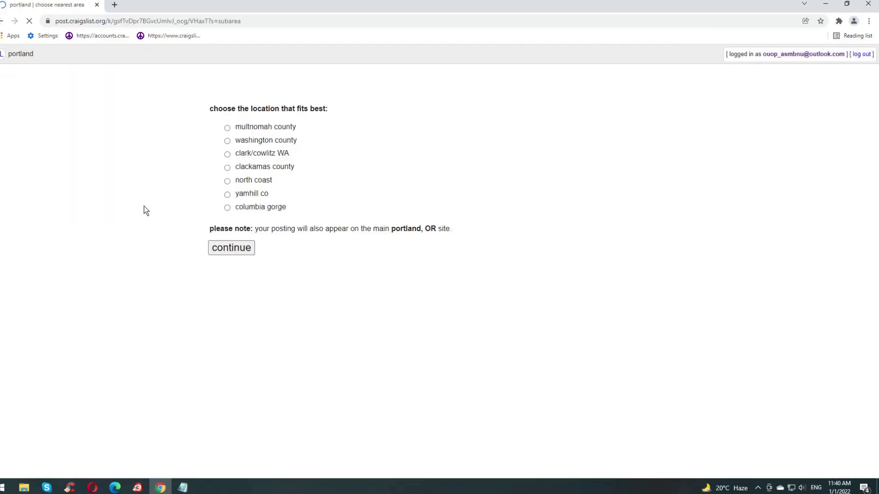
click(284, 129)
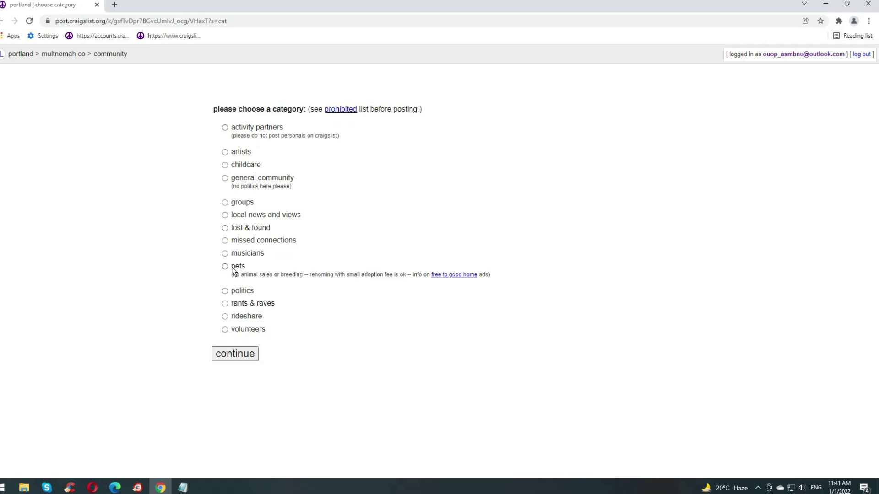
click(237, 272)
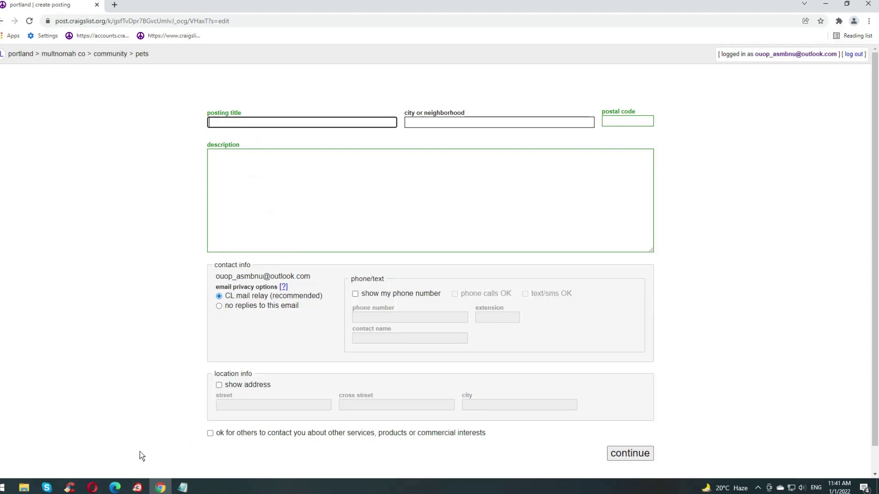
Step: Paste the pug rehoming sentences copied from convertcase into the description
click(145, 487)
drag(584, 173, 165, 174)
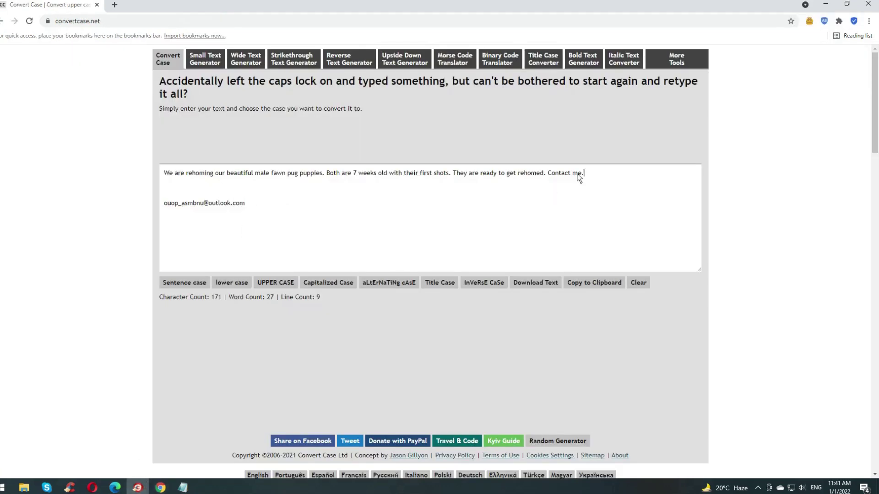
key(ctrl+c)
click(161, 487)
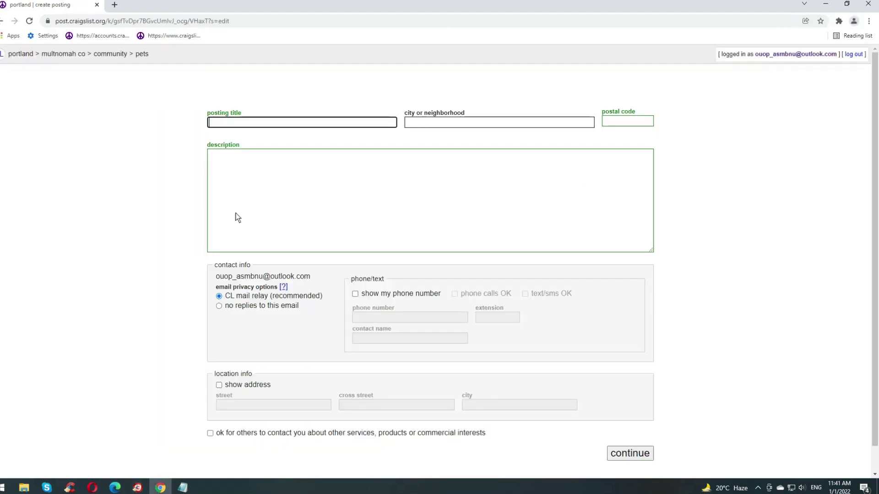
click(281, 183)
key(ctrl+v)
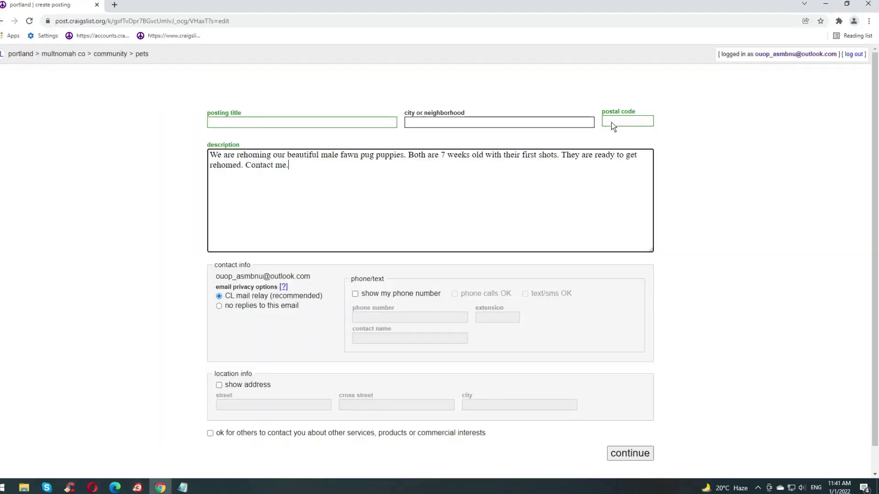
Step: Enter postal code 97204 and the title 'male fawn pug puppy'
click(611, 122)
text(97204)
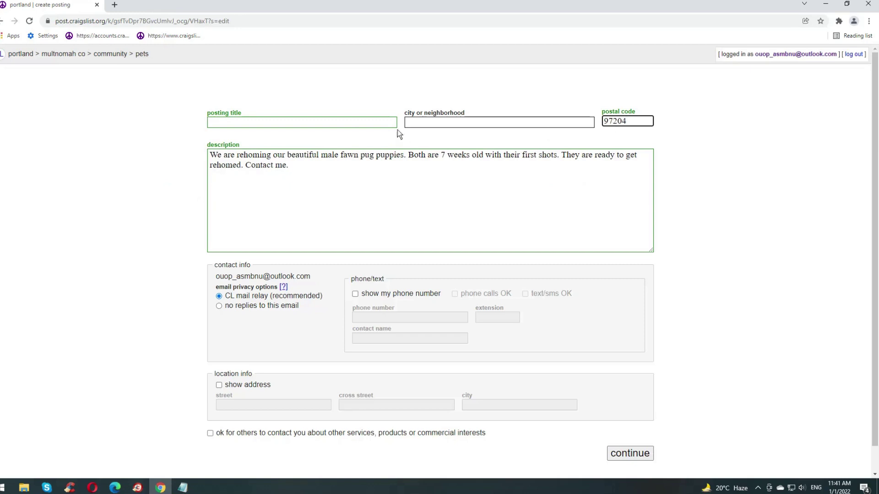
click(350, 125)
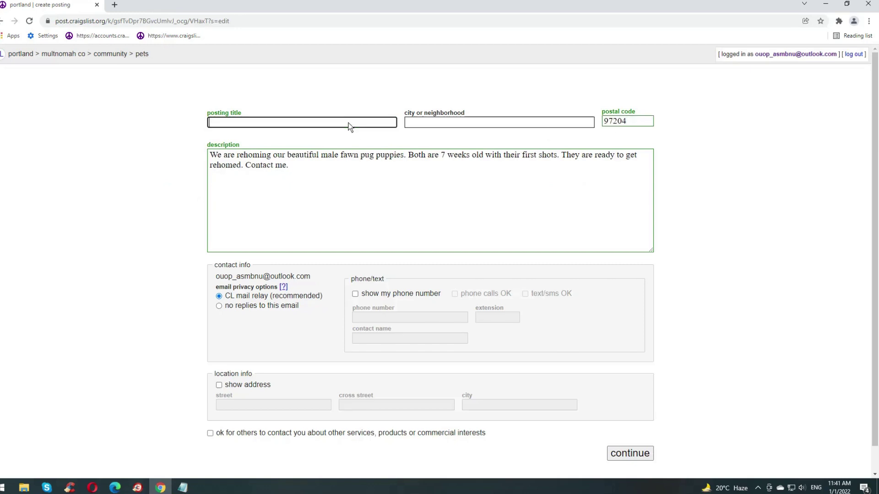
text(mal)
text(e faw)
text(n pug )
text(puppy)
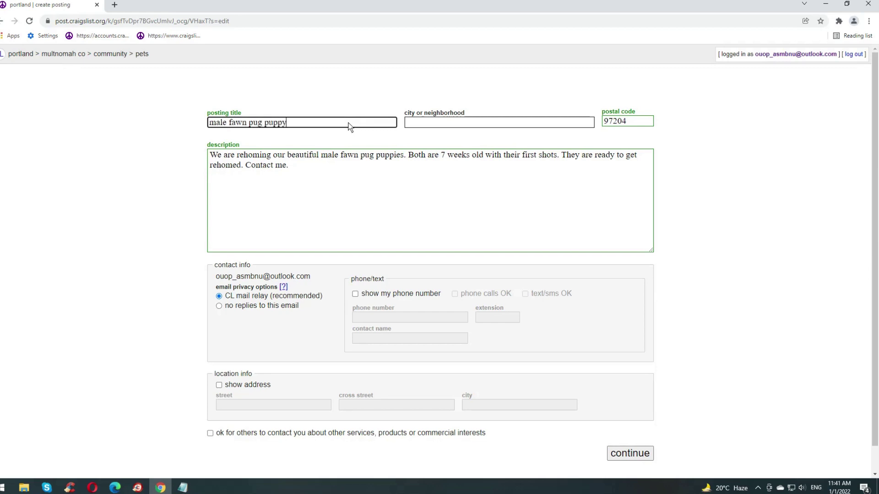
click(106, 208)
scroll(167, 197, down, 1)
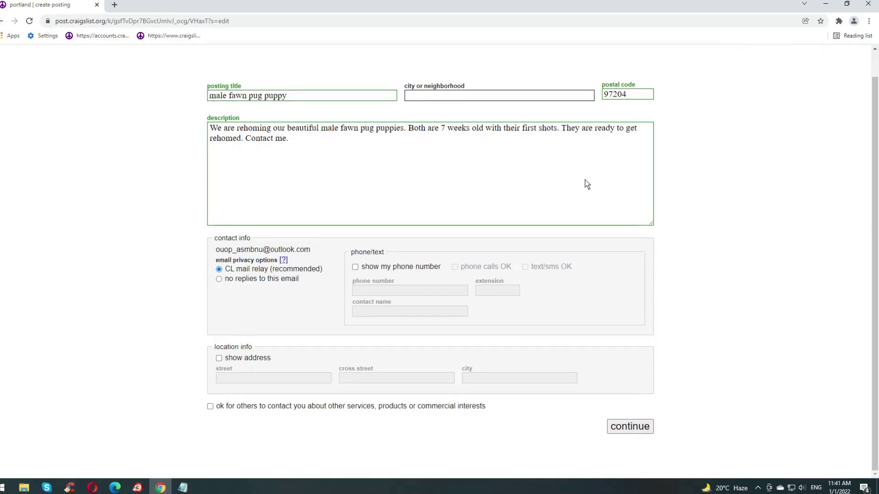
Step: Accept the 97204 map location and upload photos IMG_231 and IMG_4555
click(623, 427)
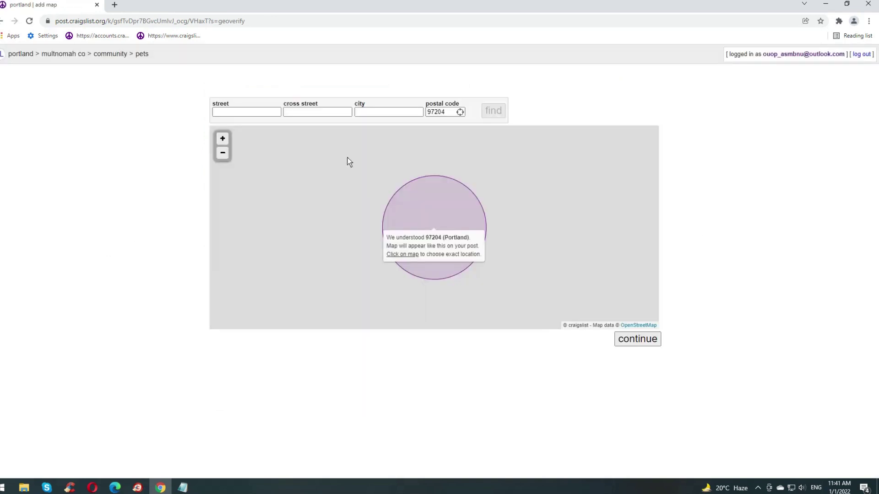
click(639, 339)
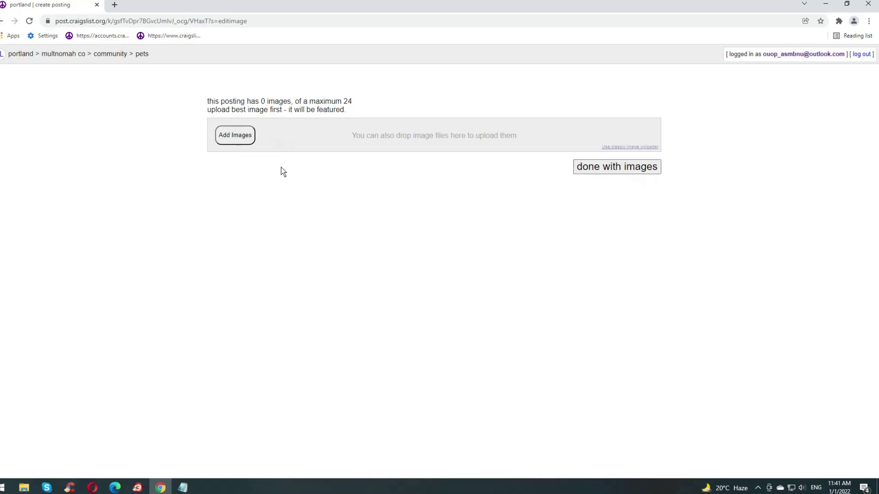
click(234, 143)
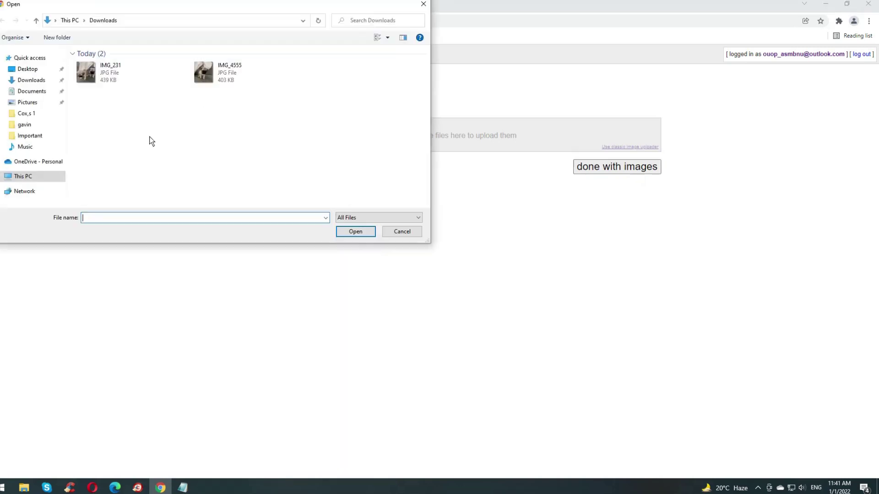
drag(254, 105, 110, 77)
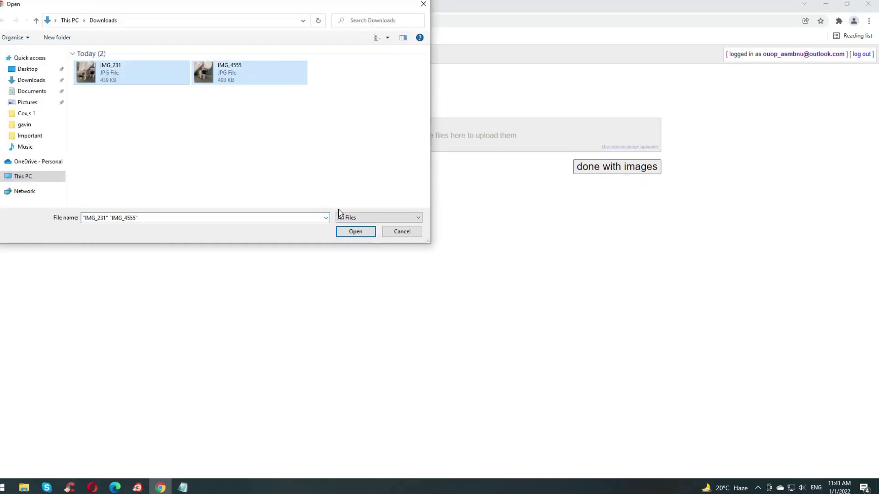
click(355, 232)
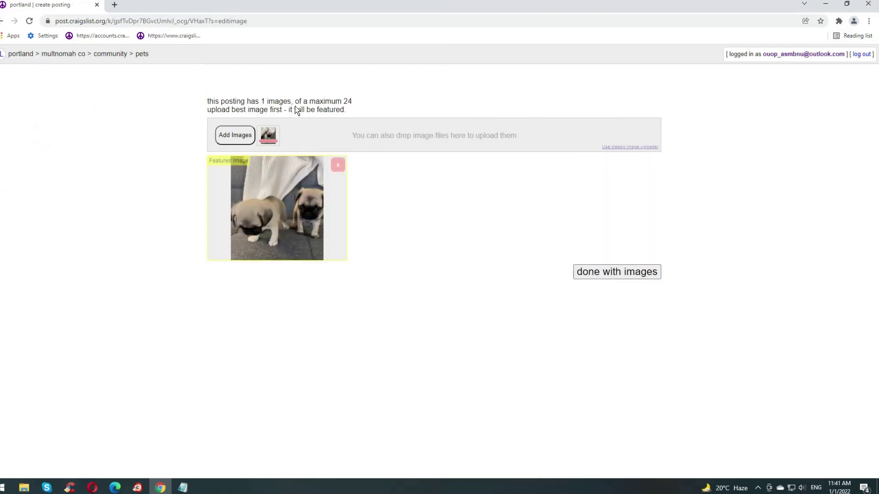
drag(315, 104, 425, 115)
click(427, 323)
Step: Finish the images, review the draft preview, and publish the posting
click(616, 277)
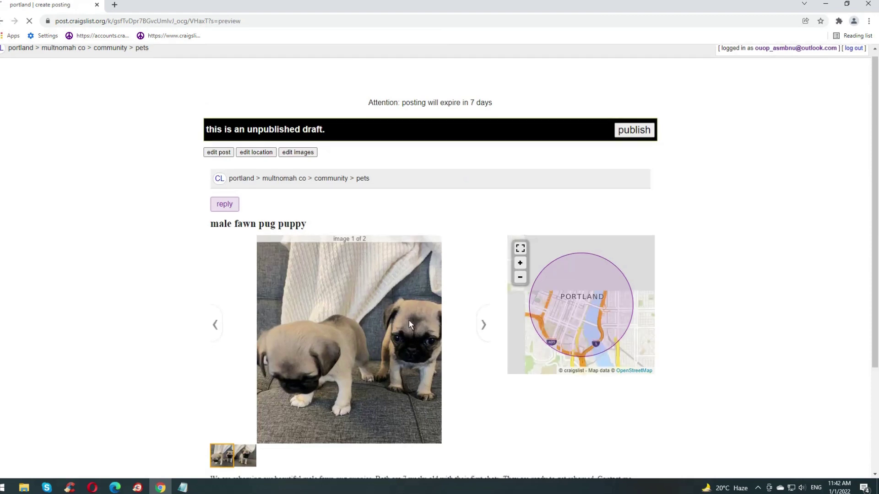
scroll(677, 318, down, 3)
drag(295, 365, 551, 347)
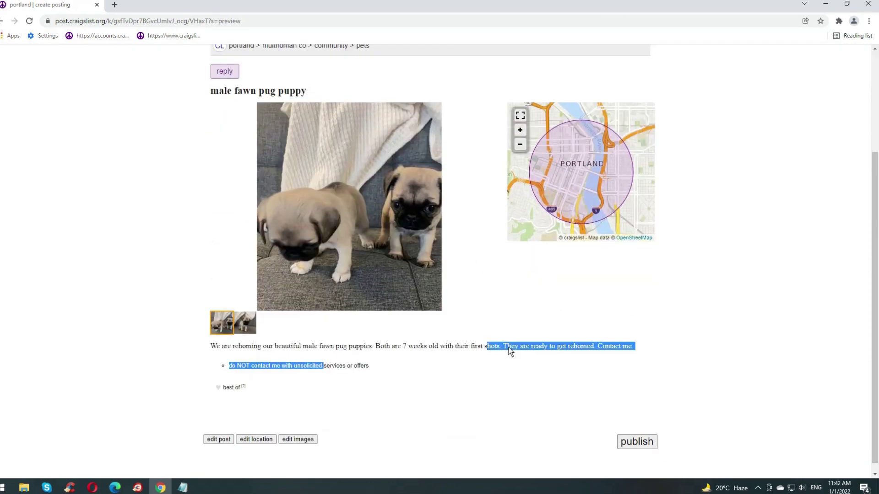
click(550, 347)
scroll(798, 365, up, 3)
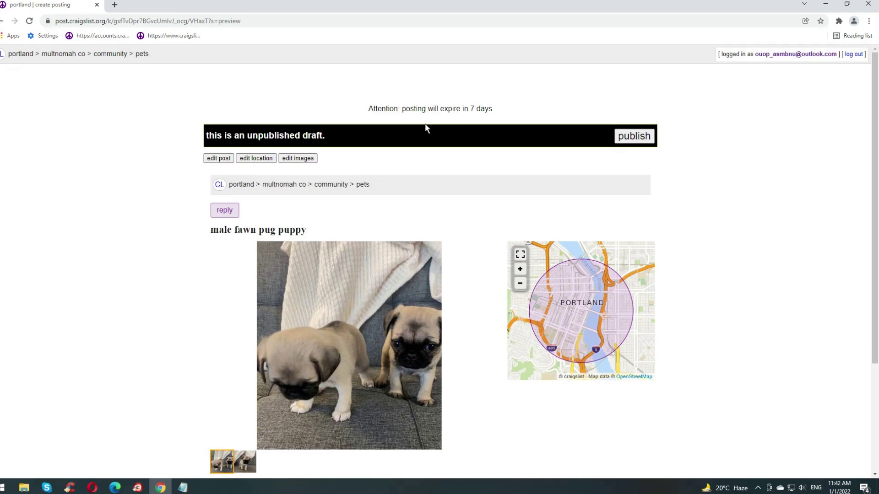
click(627, 137)
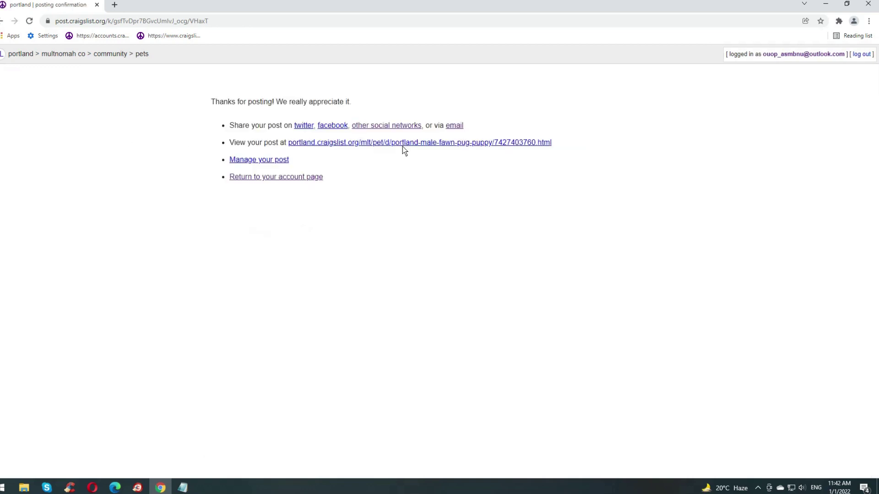
Step: Select the new posting's web address and post number on the confirmation page
drag(551, 144, 280, 142)
click(472, 202)
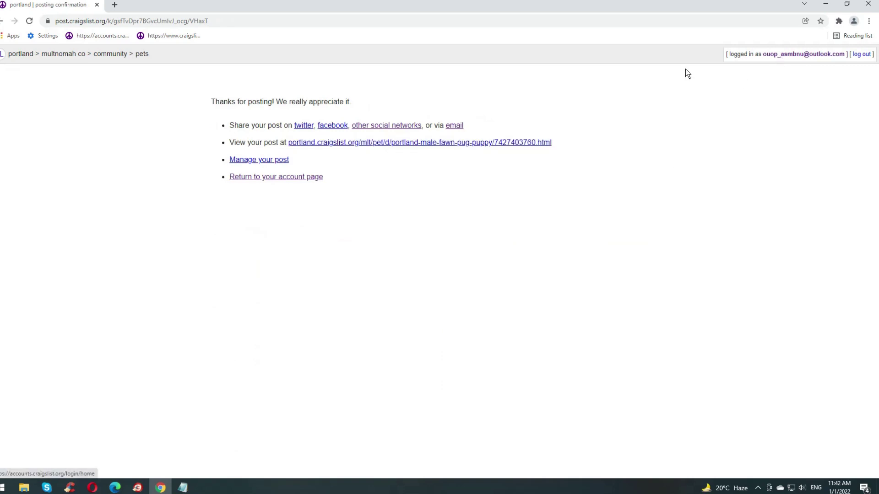
drag(564, 150, 285, 145)
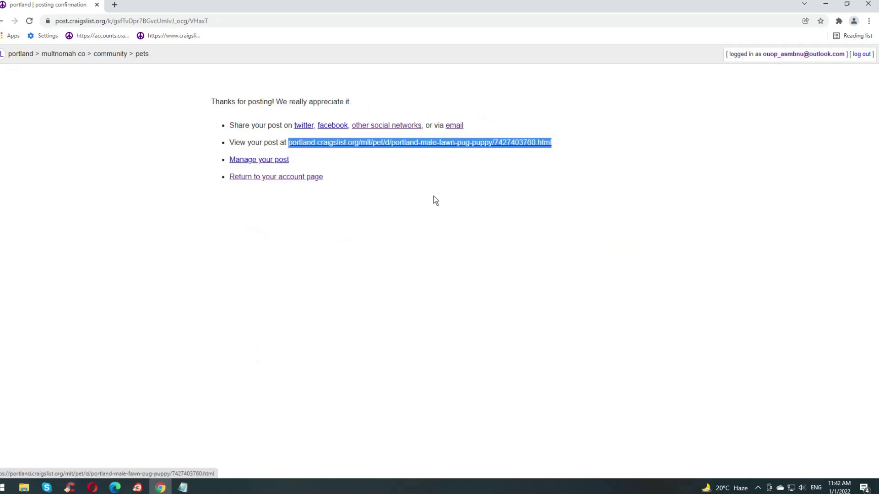
drag(562, 145, 495, 144)
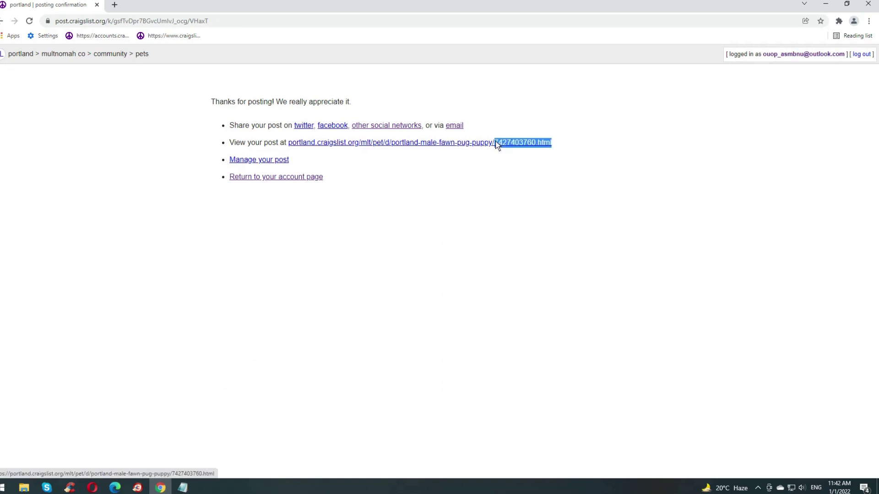
click(602, 206)
Step: Confirm the pug posting is listed as active, log out, and open portland.craigslist.org
click(786, 54)
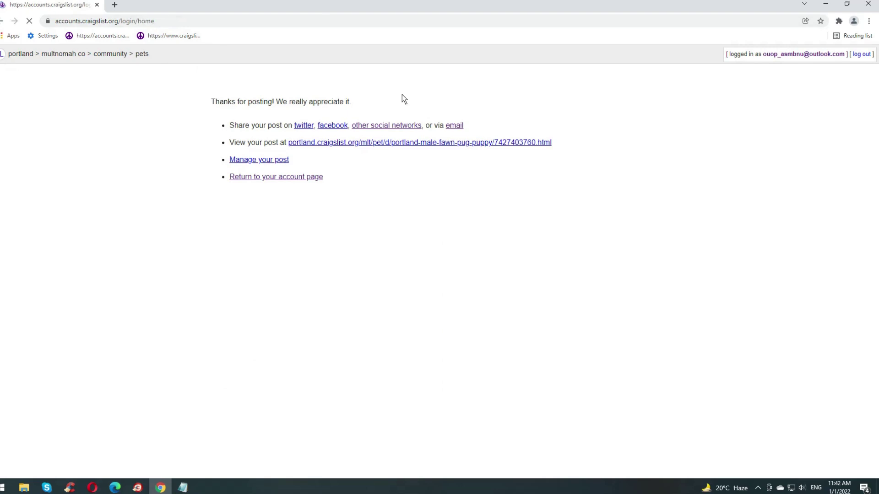
click(132, 88)
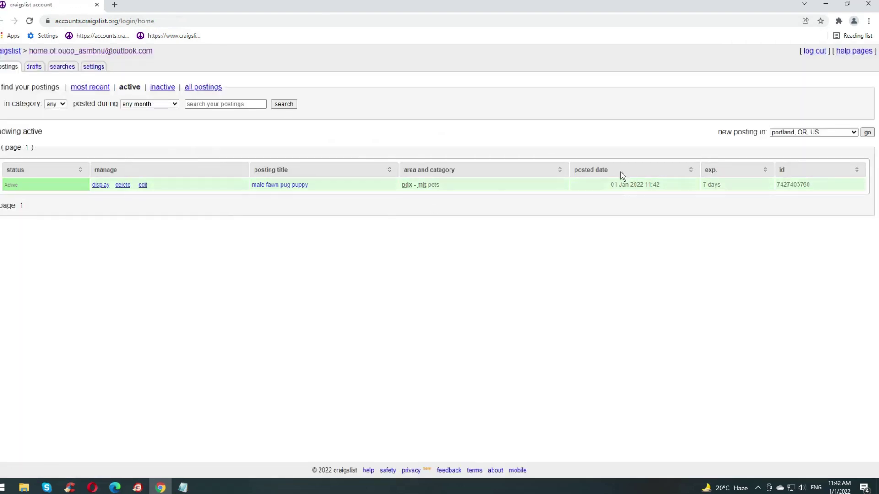
click(814, 51)
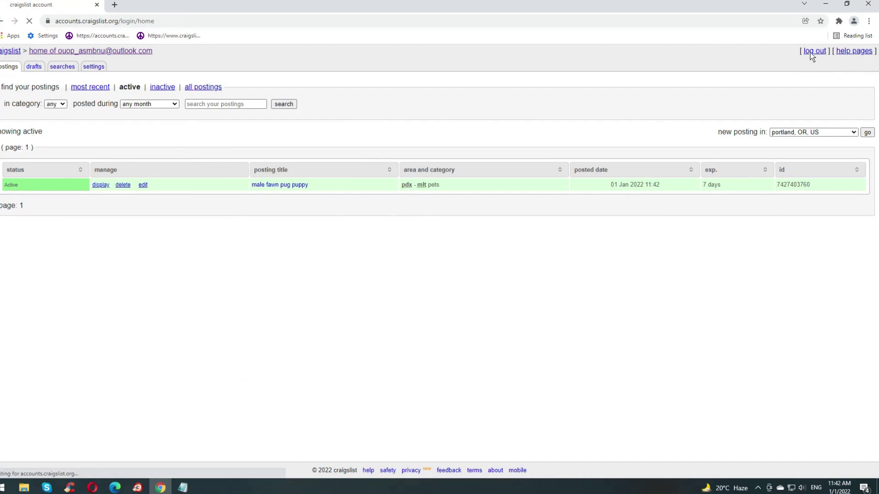
click(758, 487)
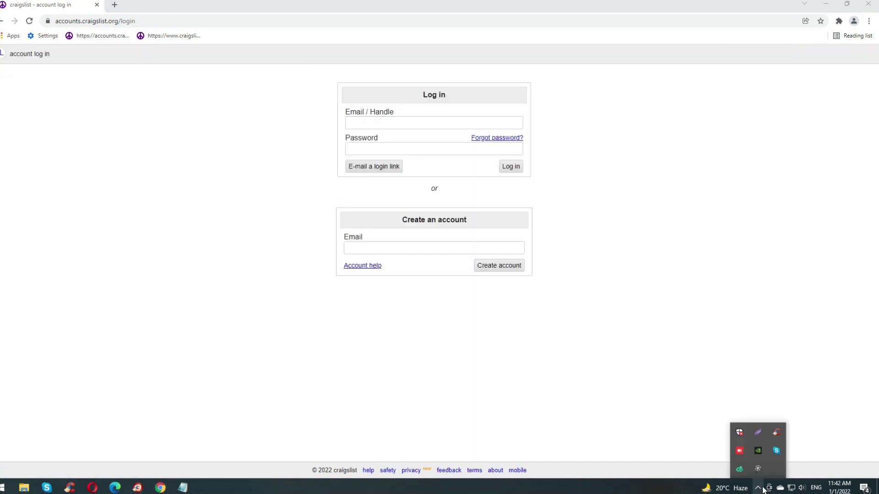
click(758, 468)
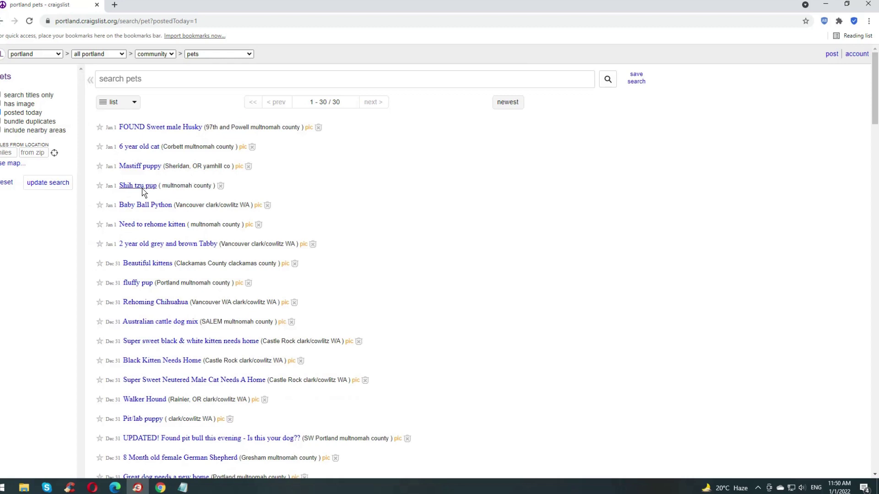
Step: Include nearby areas and show the Portland pets results as a gallery
click(31, 131)
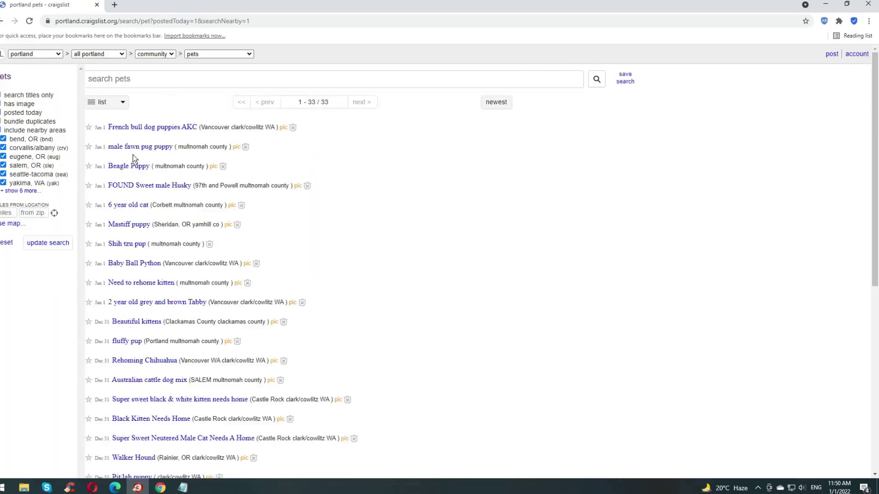
click(124, 105)
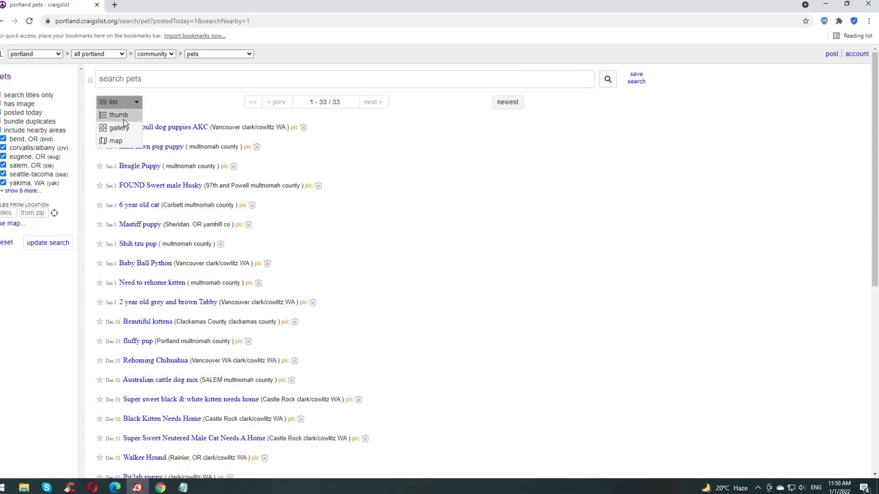
click(120, 128)
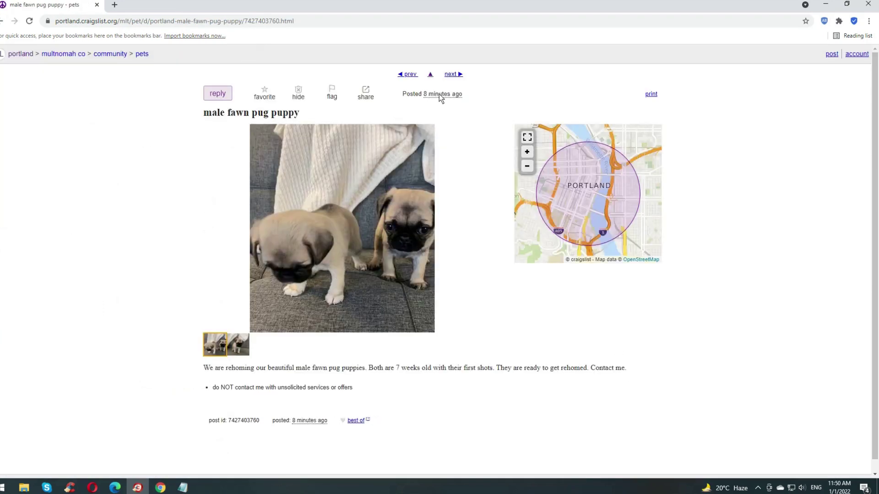
Step: Open the 'male fawn pug puppy' result and check its post number in the address
double_click(286, 21)
click(331, 20)
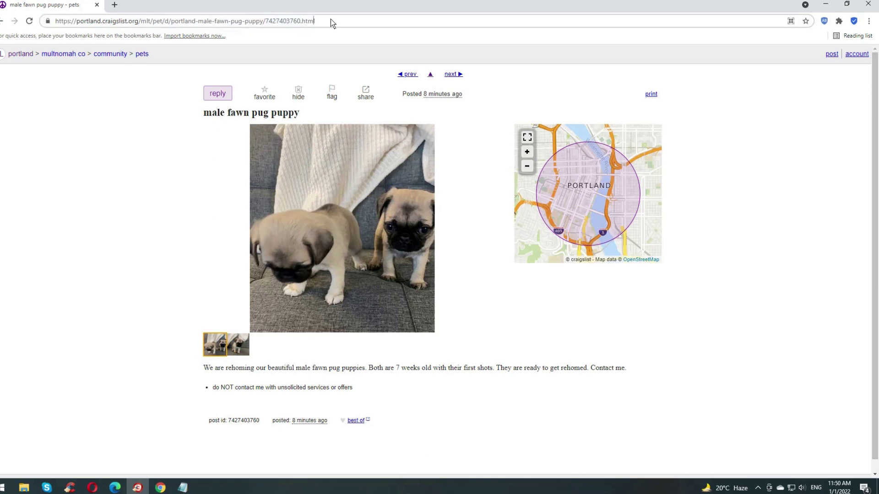
double_click(277, 21)
click(61, 171)
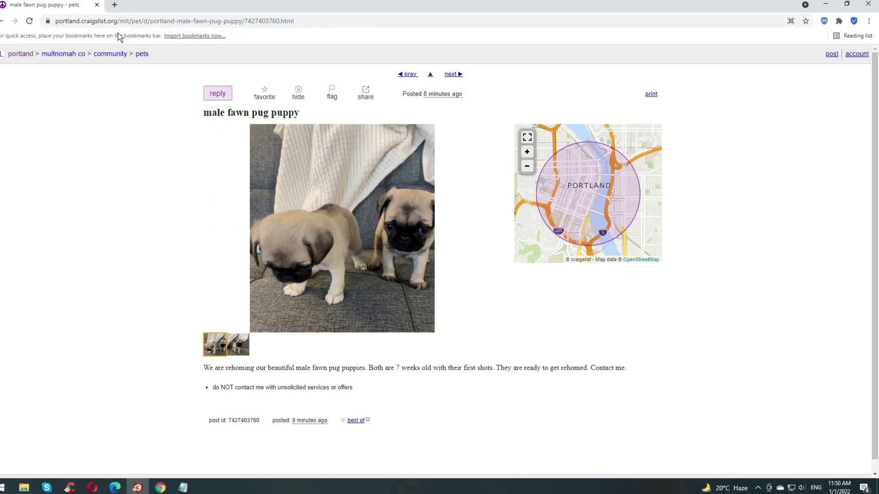
click(759, 488)
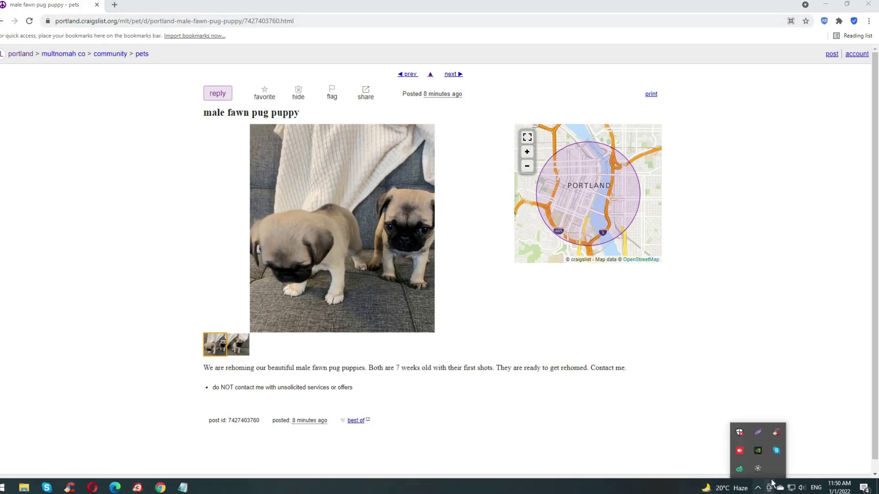